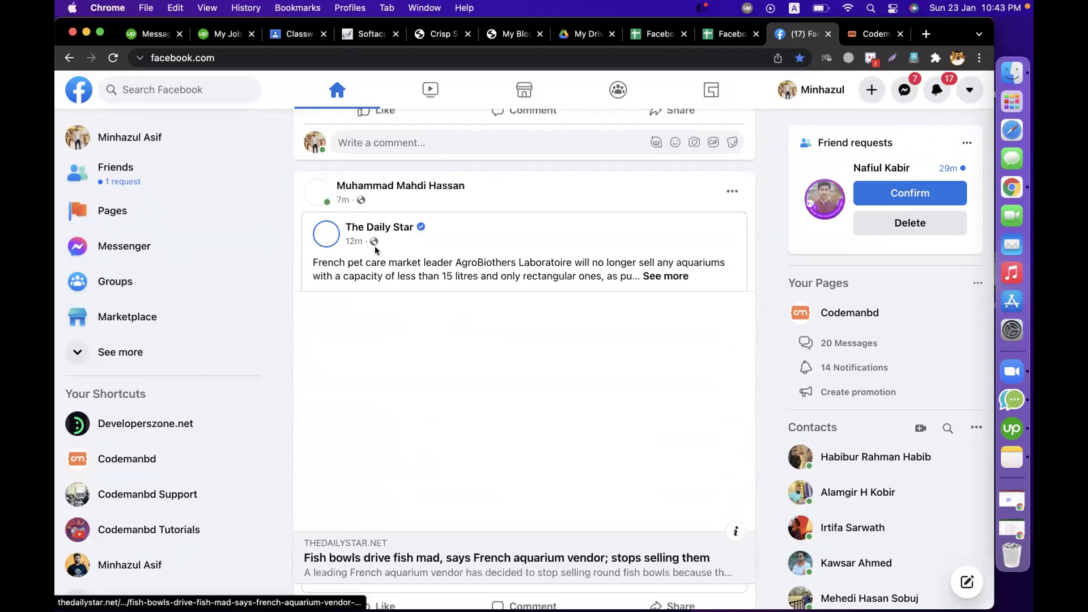
scroll(389, 237, "down", 10)
scroll(389, 238, "up", 15)
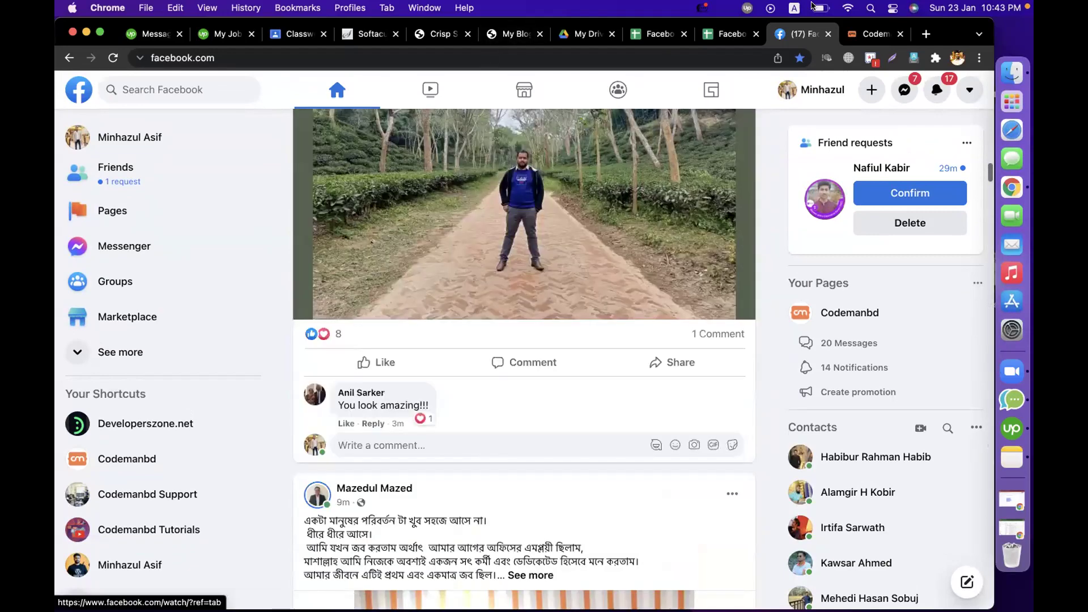
left_click(873, 33)
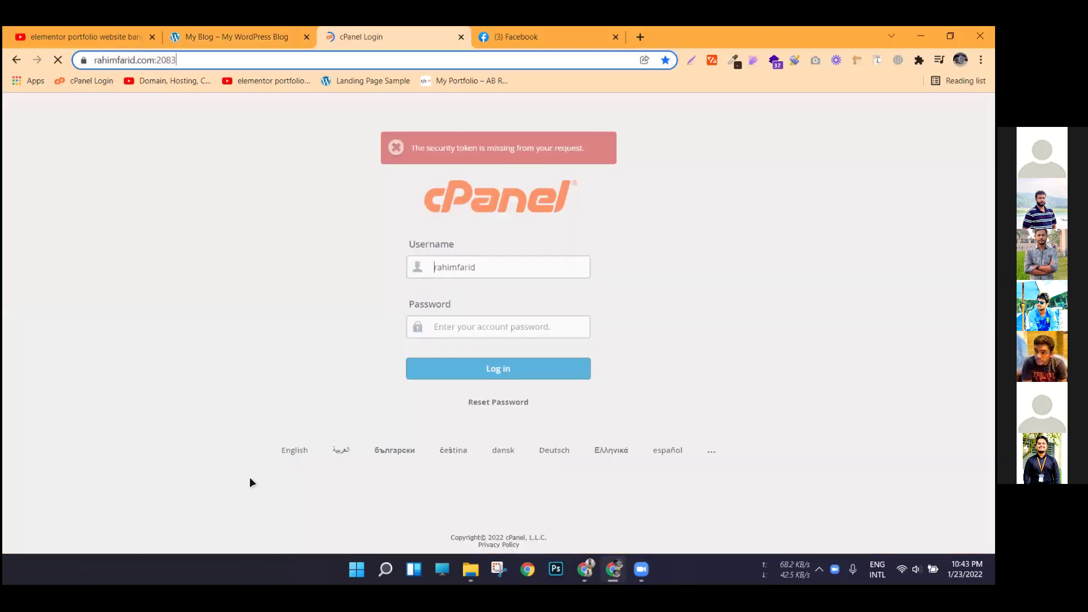
Open the WordPress admin dashboard of the site at its /wp-admin address
type("rah")
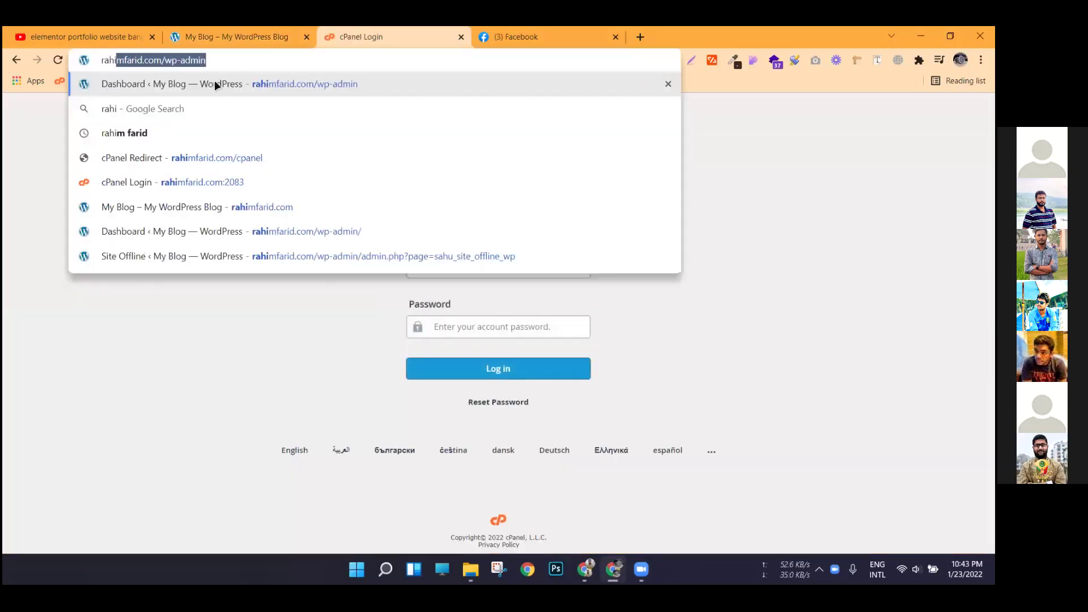
left_click(214, 67)
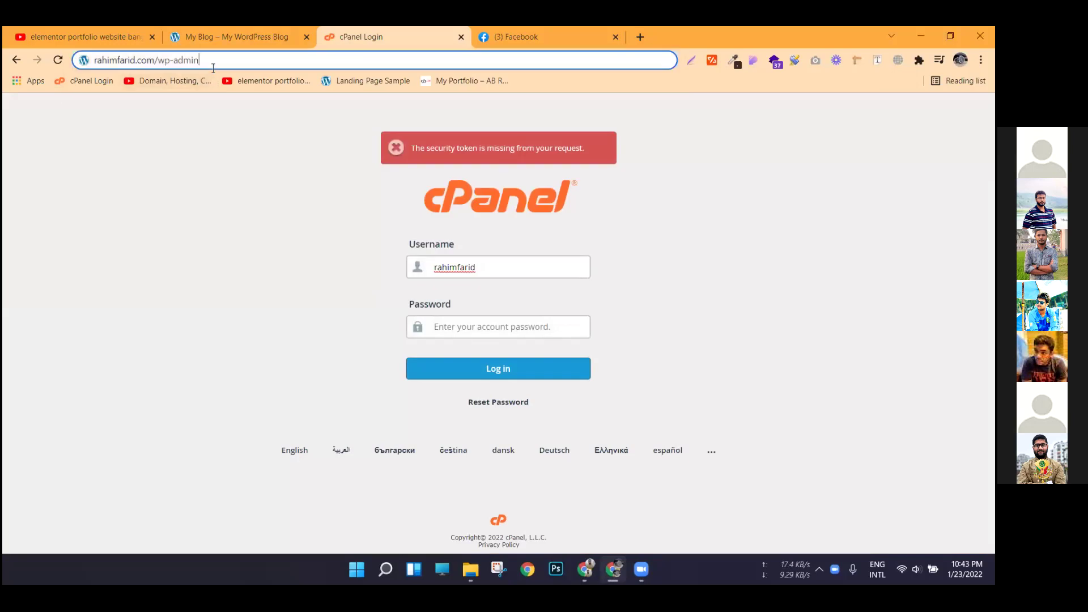
key("Return")
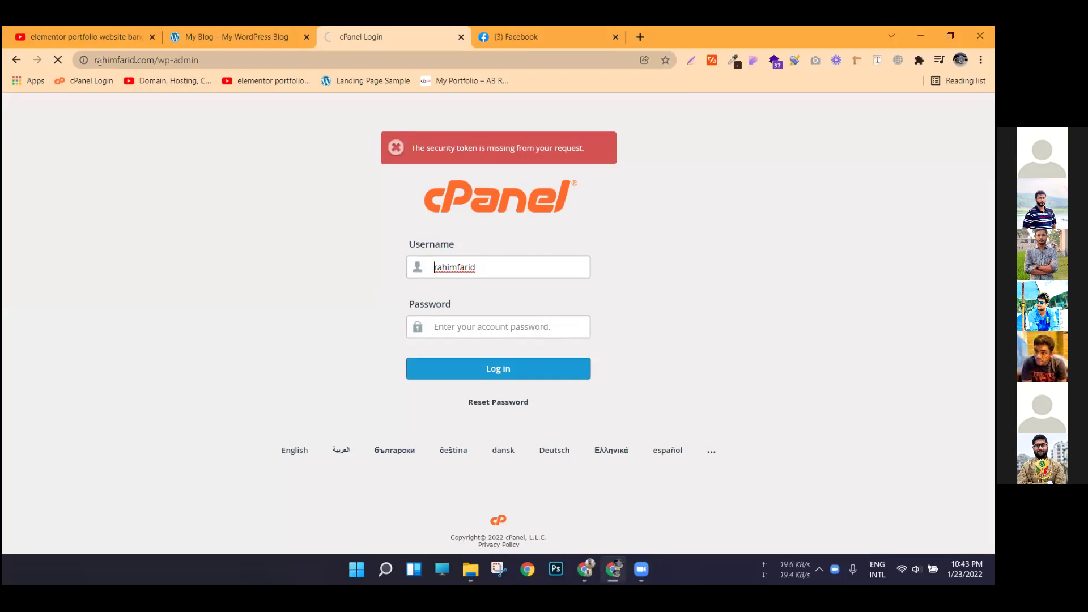
left_click(99, 61)
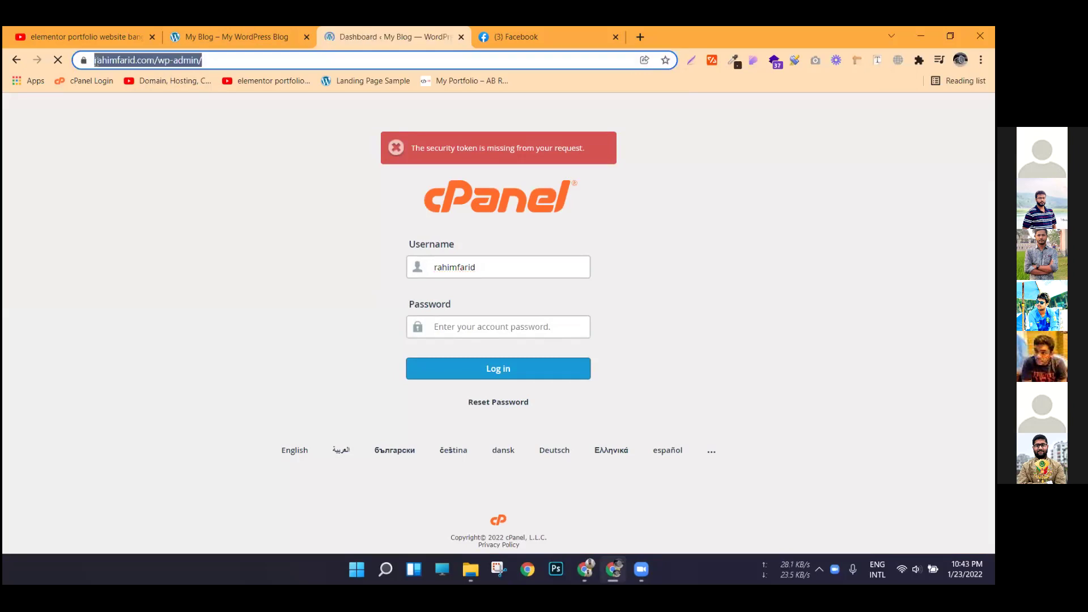
type("a")
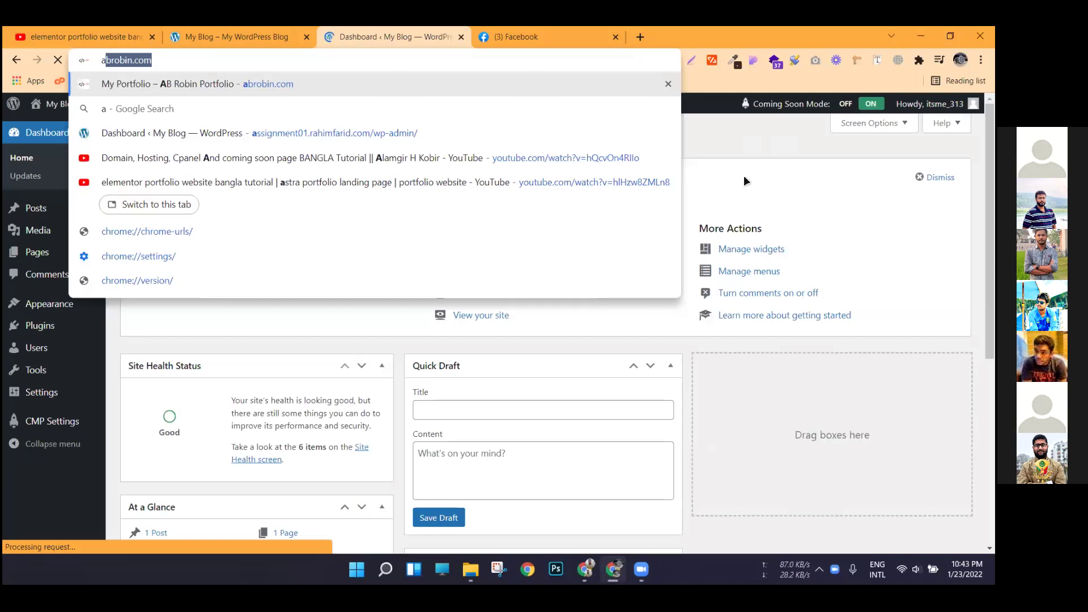
key("Return")
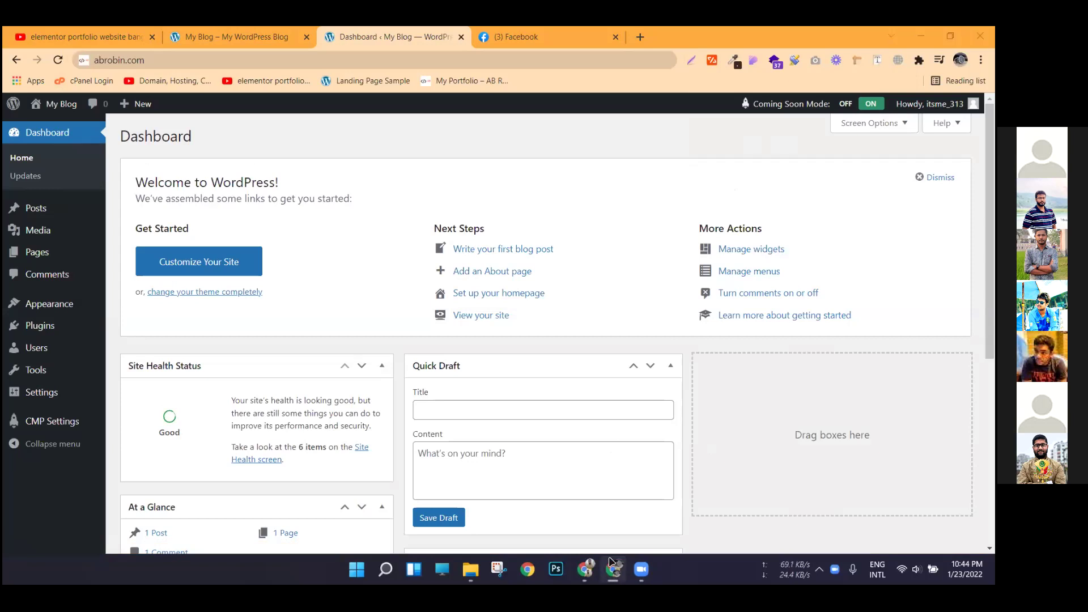
left_click(554, 338)
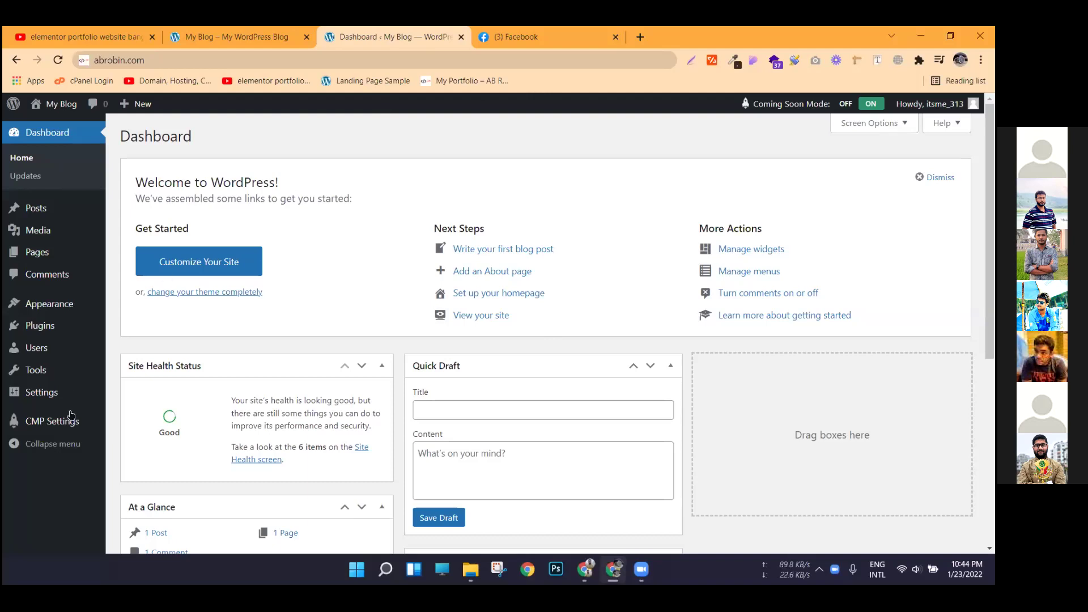
Search the WordPress plugin directory for facebook, then install and activate the Facebook for WordPress plugin
left_click(38, 329)
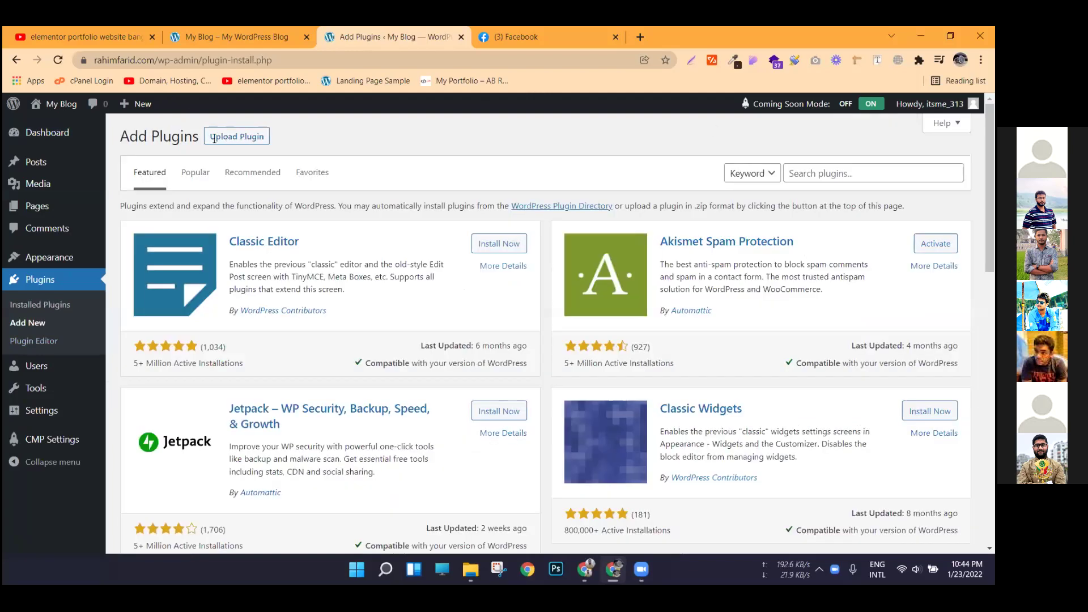
left_click(818, 169)
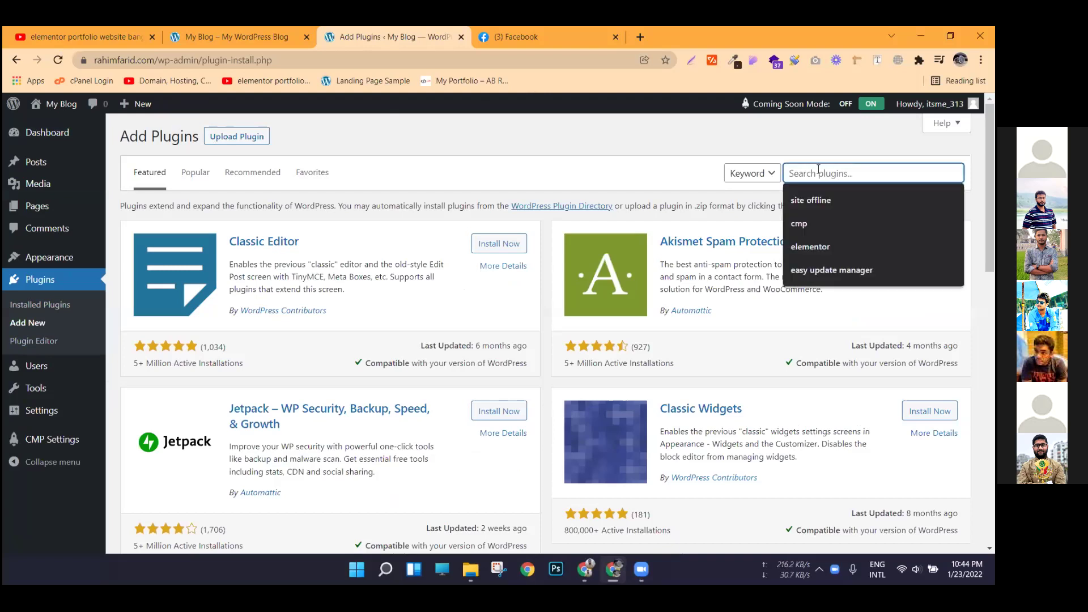
type("facebook")
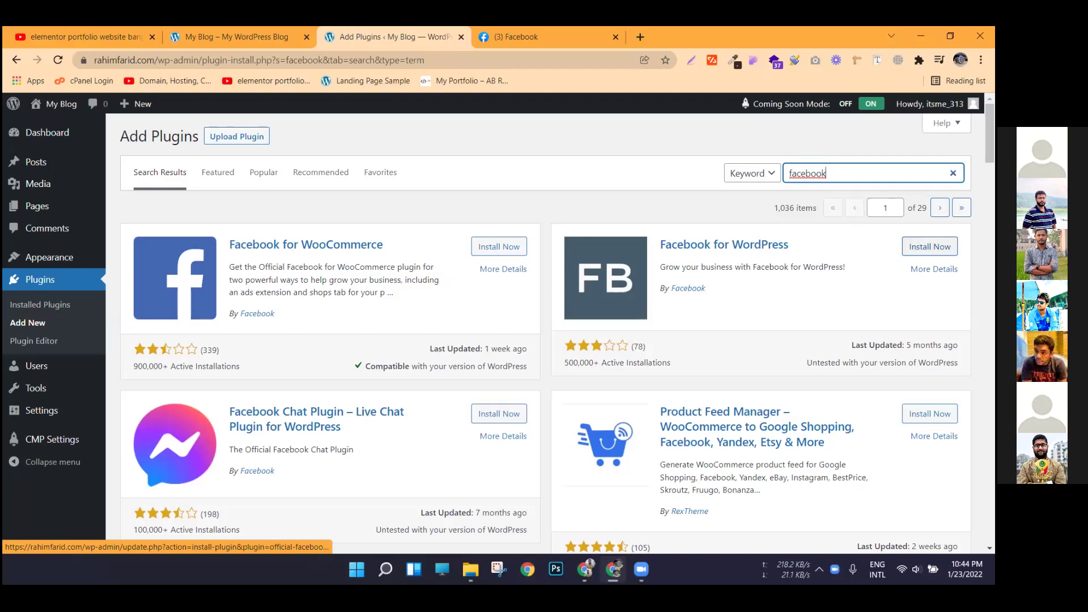
left_click(930, 247)
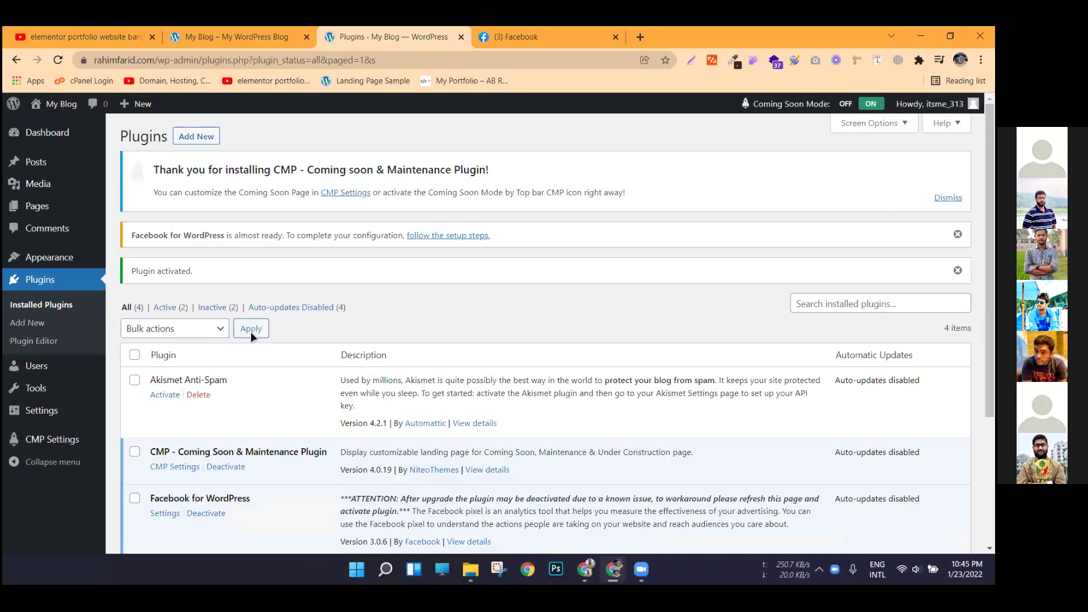
Start connecting the business to Facebook from the plugin's settings and continue with the logged-in Facebook account in the login window
scroll(177, 338, "down", 3)
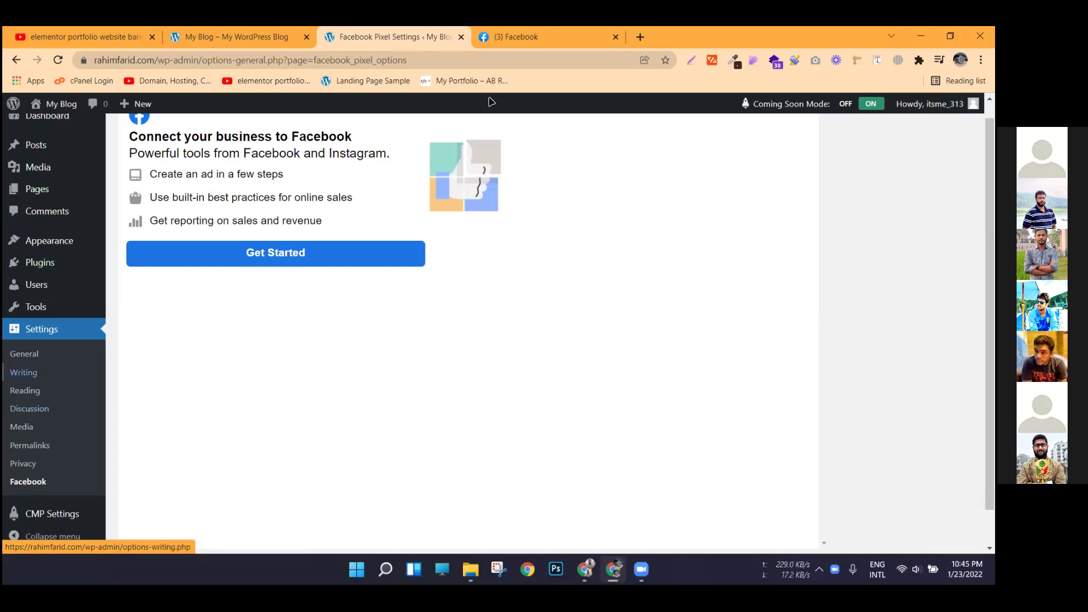
left_click(293, 262)
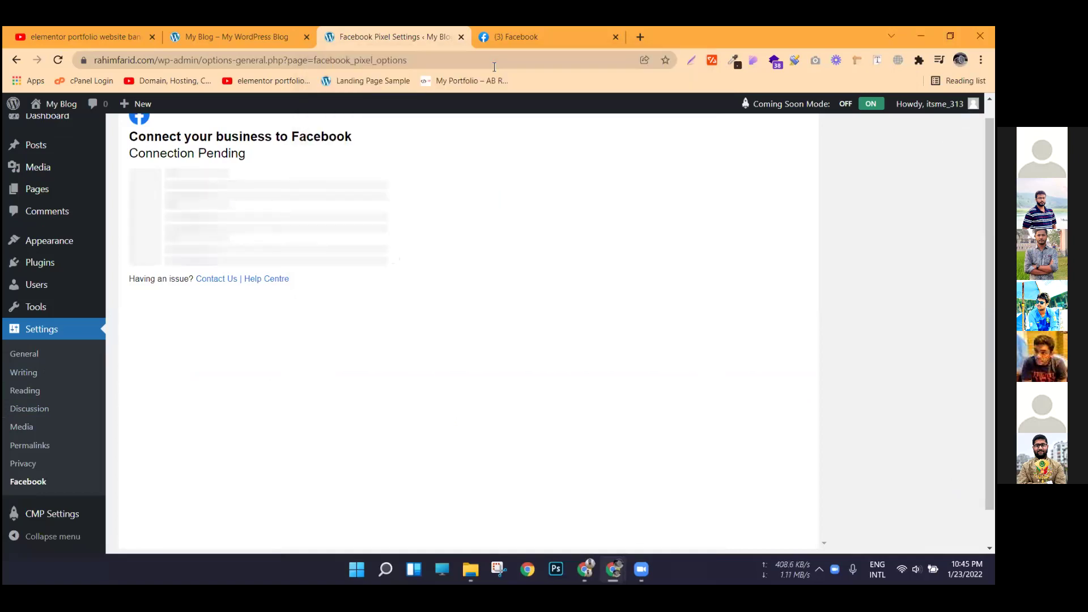
left_click(495, 60)
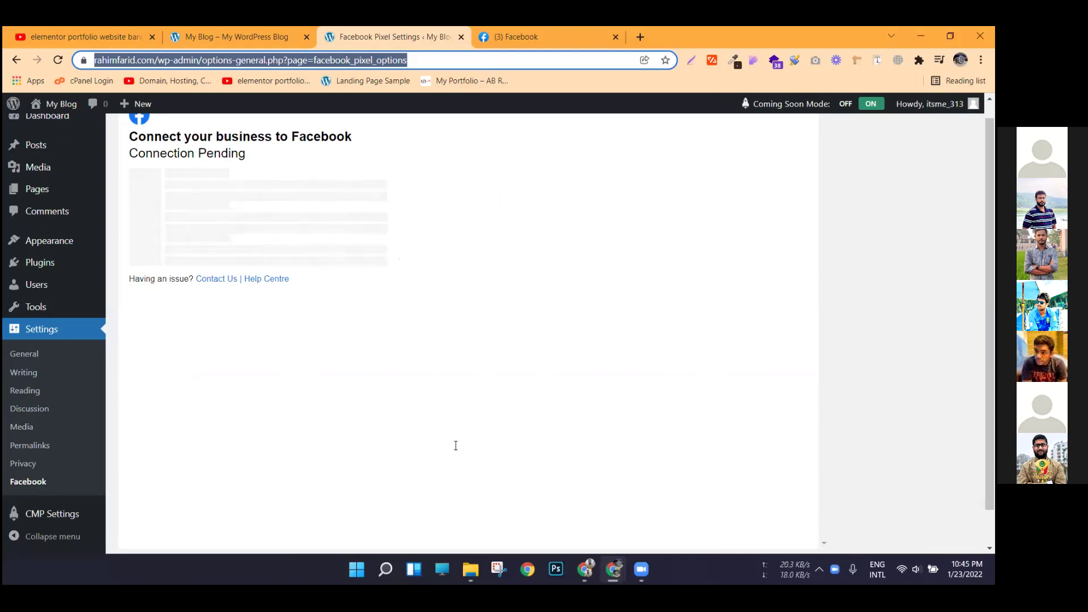
left_click(585, 569)
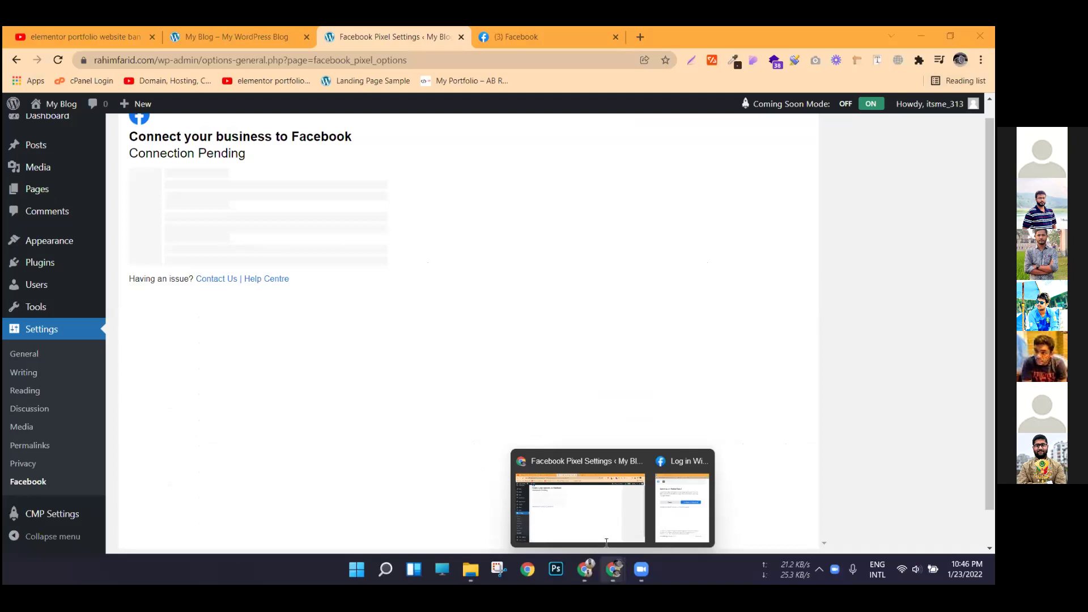
left_click(682, 497)
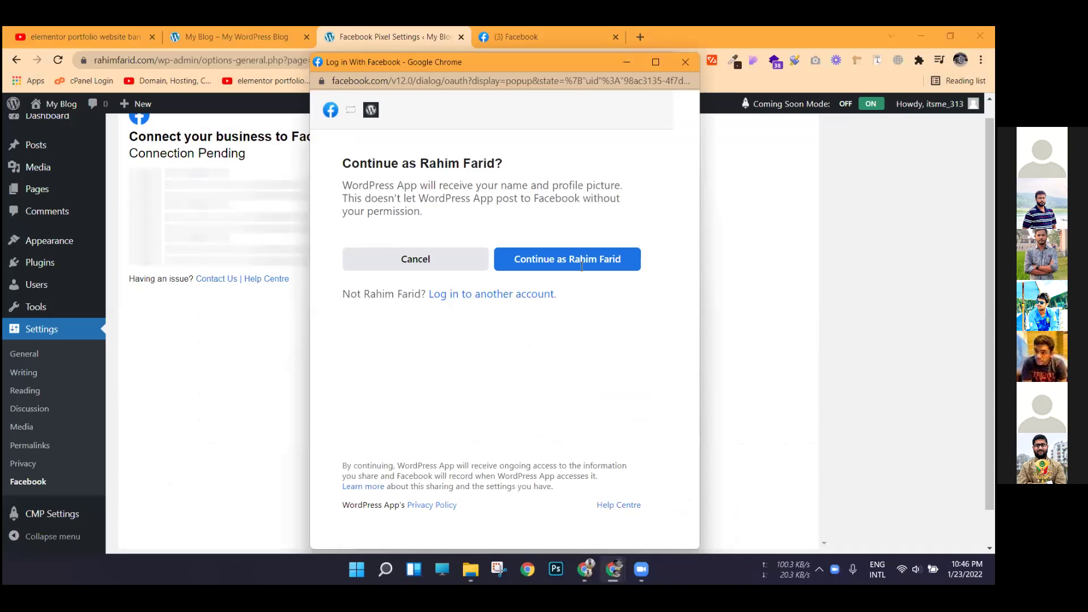
left_click(564, 264)
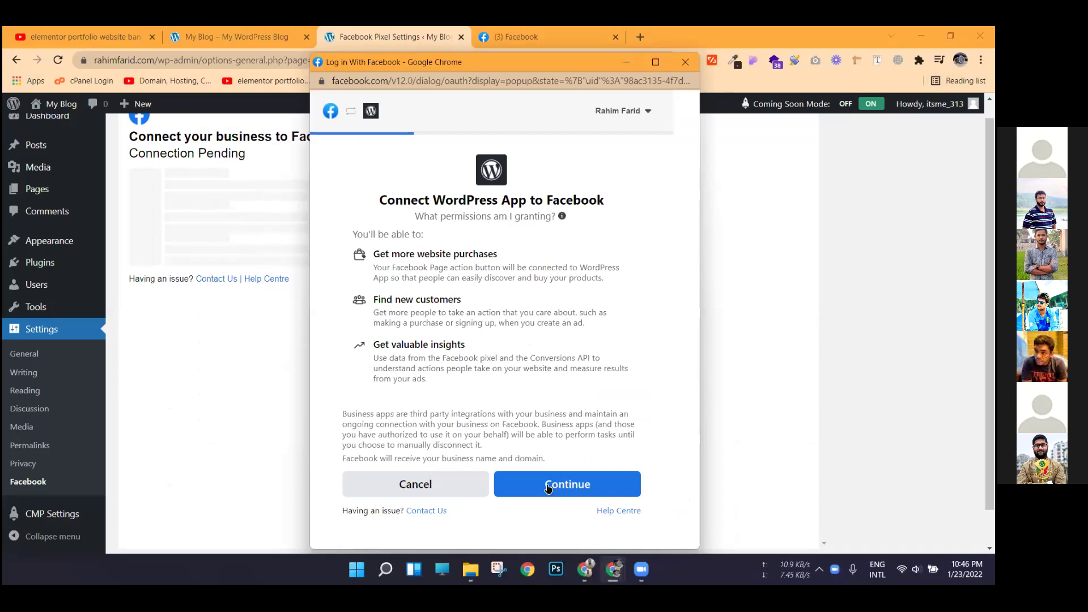
left_click(548, 489)
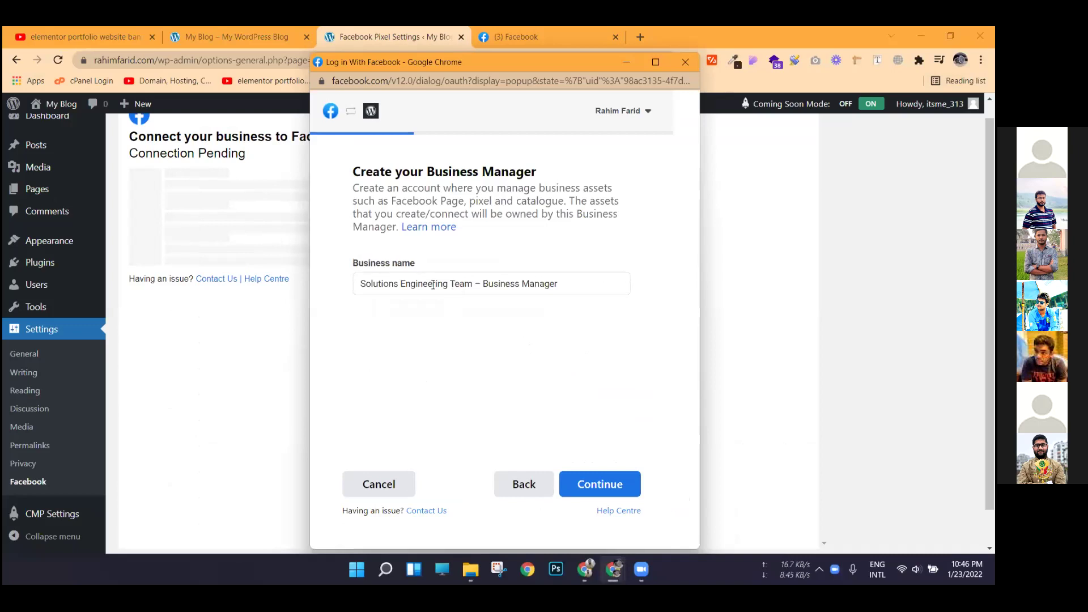
Create a Business Manager with the account holder's full name as the business name
left_click(433, 285)
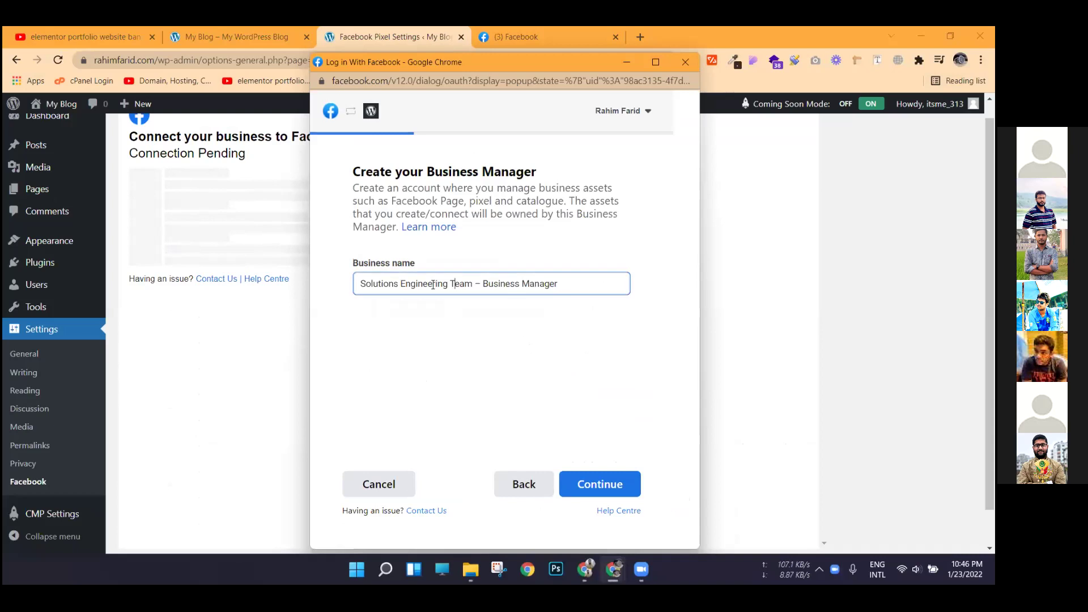
key("ctrl+a")
type("Rahim Far")
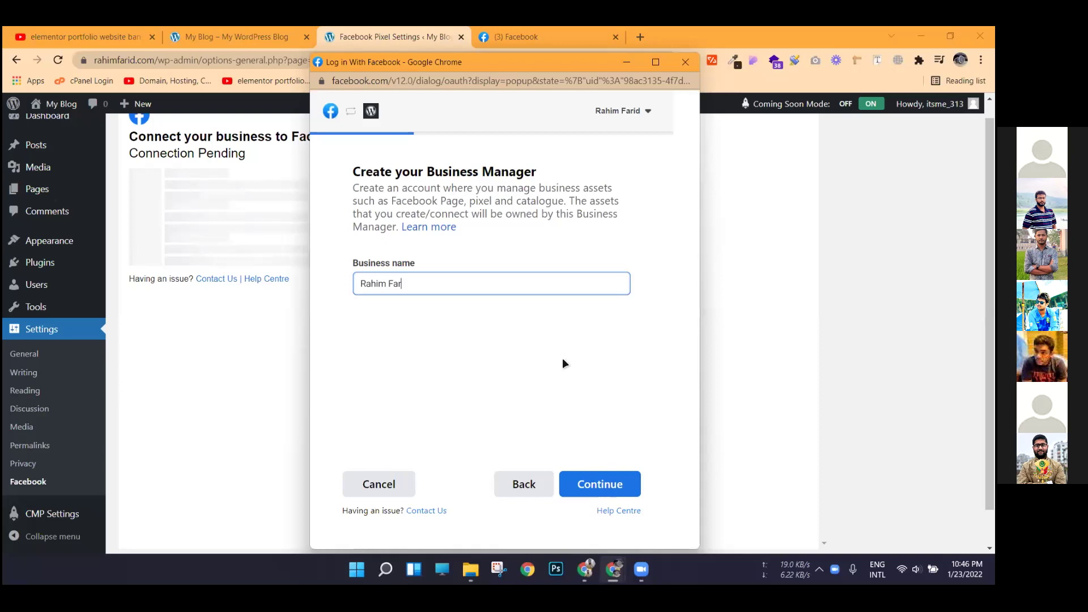
key("Return")
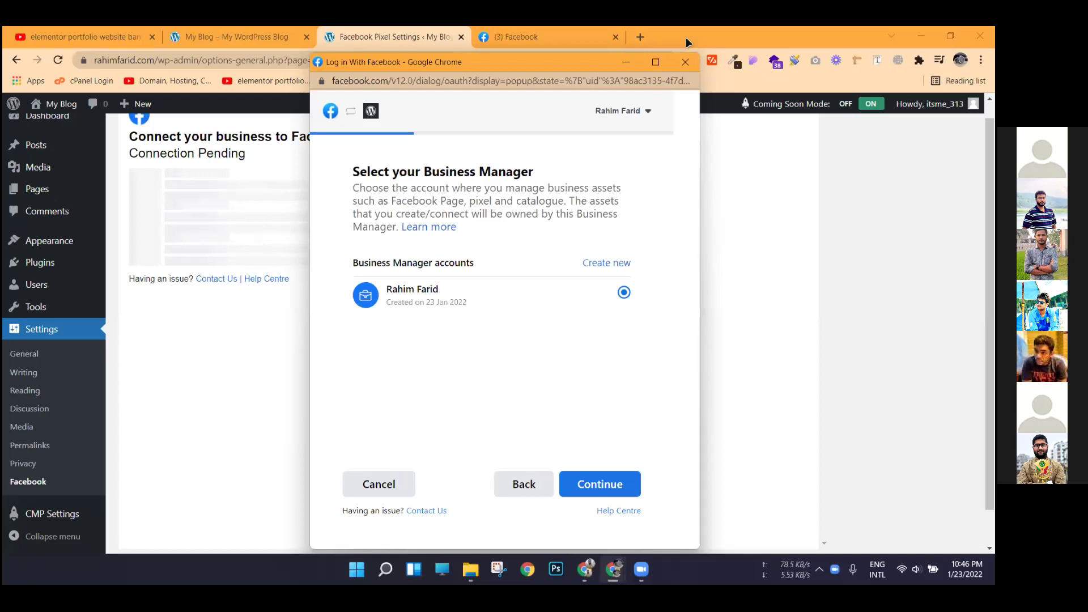
Grant the WordPress App its permissions with Manage your business enabled, and agree to share the system user token with the site
left_click(599, 485)
left_click(599, 485)
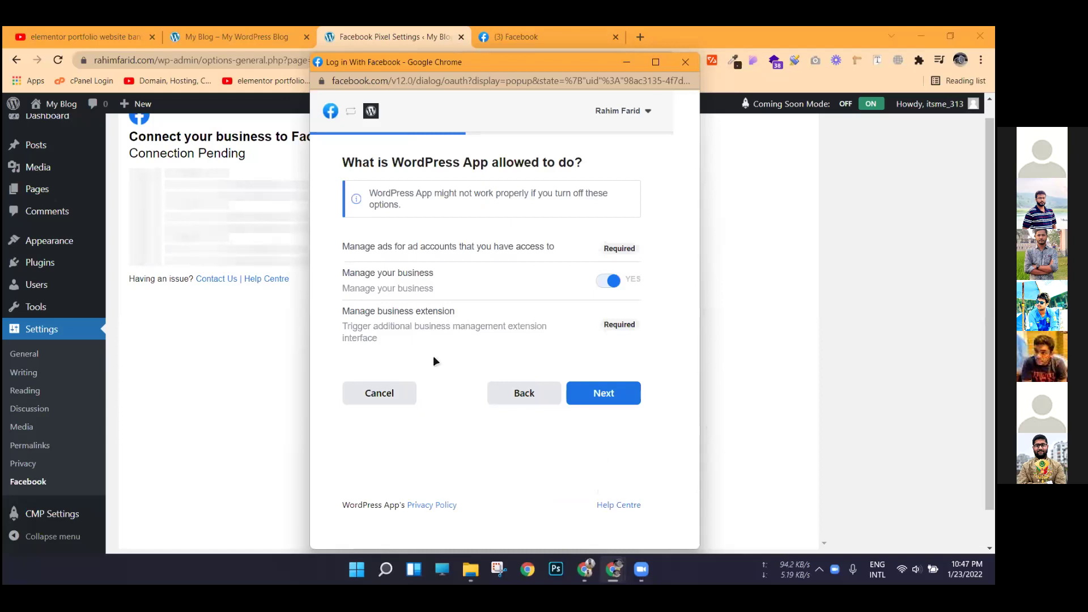
left_click(604, 394)
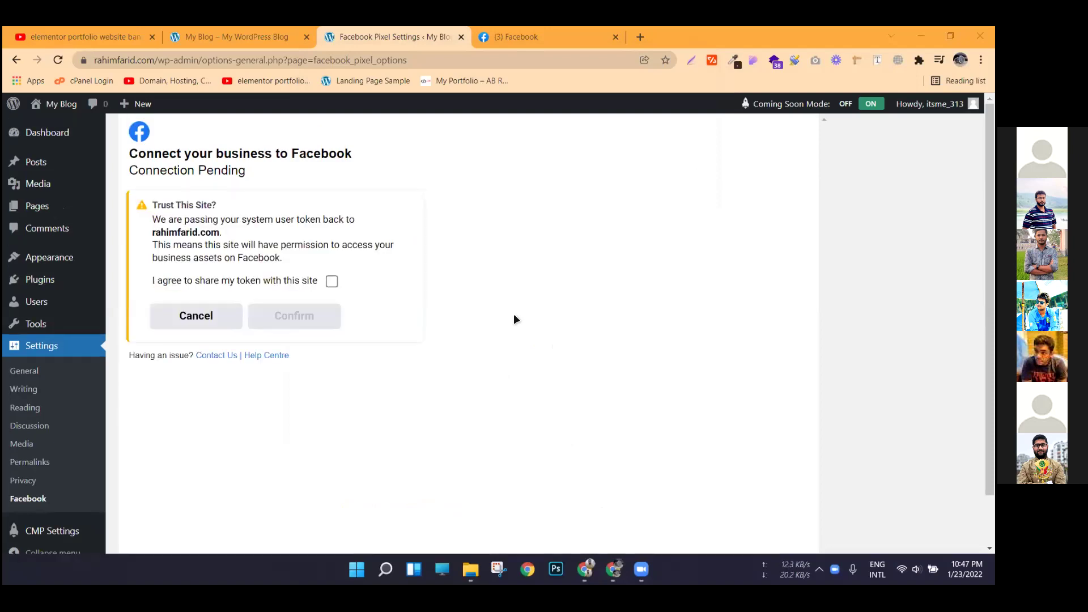
left_click(327, 281)
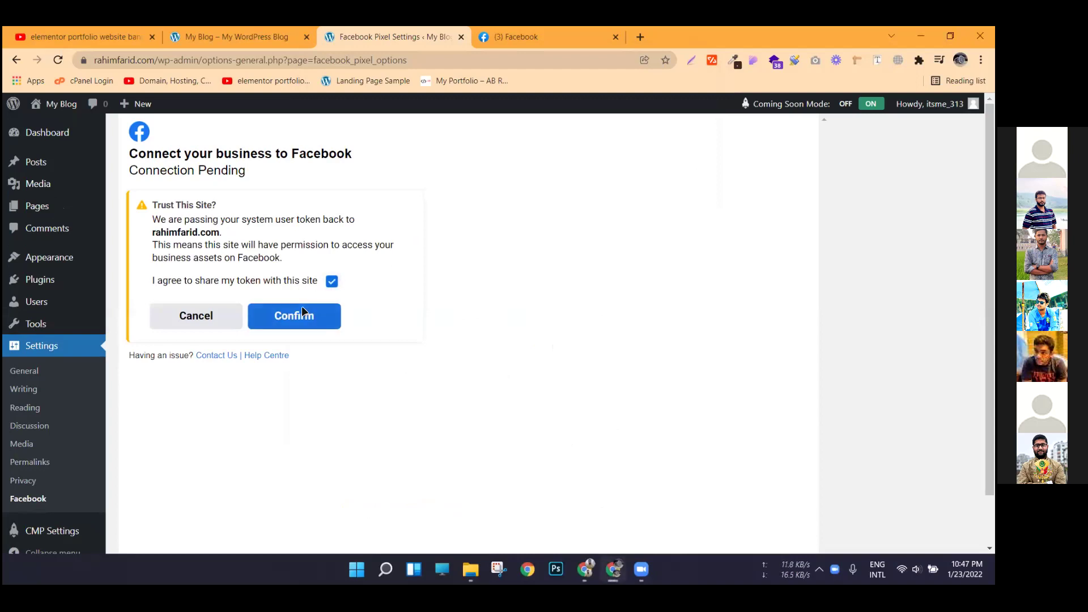
left_click(302, 306)
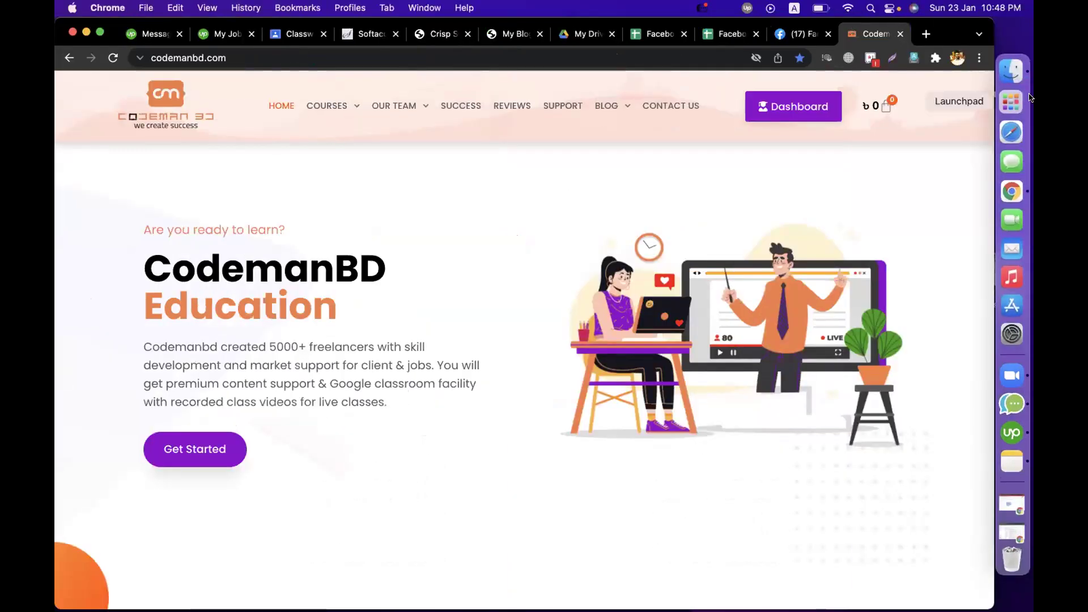
Search the web for facebook pixel helper in a new tab and open the extension's Chrome Web Store page
left_click(928, 35)
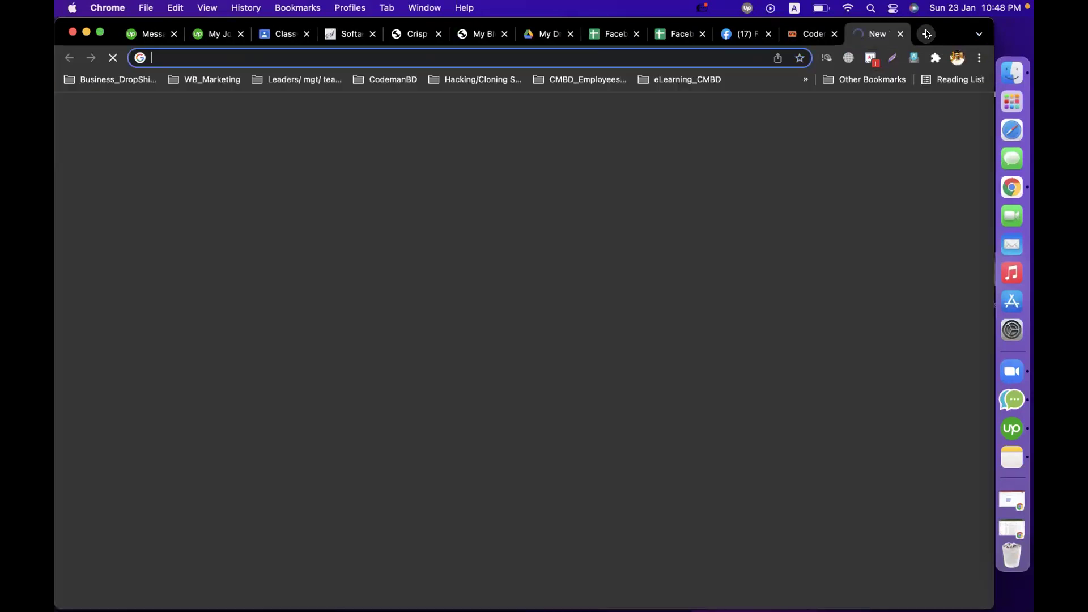
type("f")
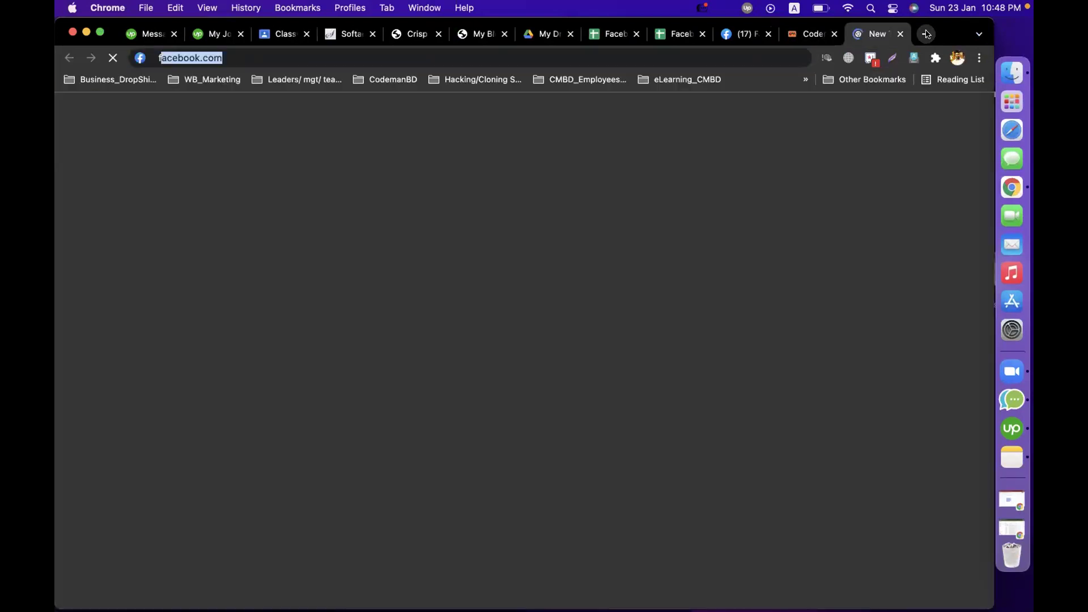
type("acebook pixel helper")
key("Return")
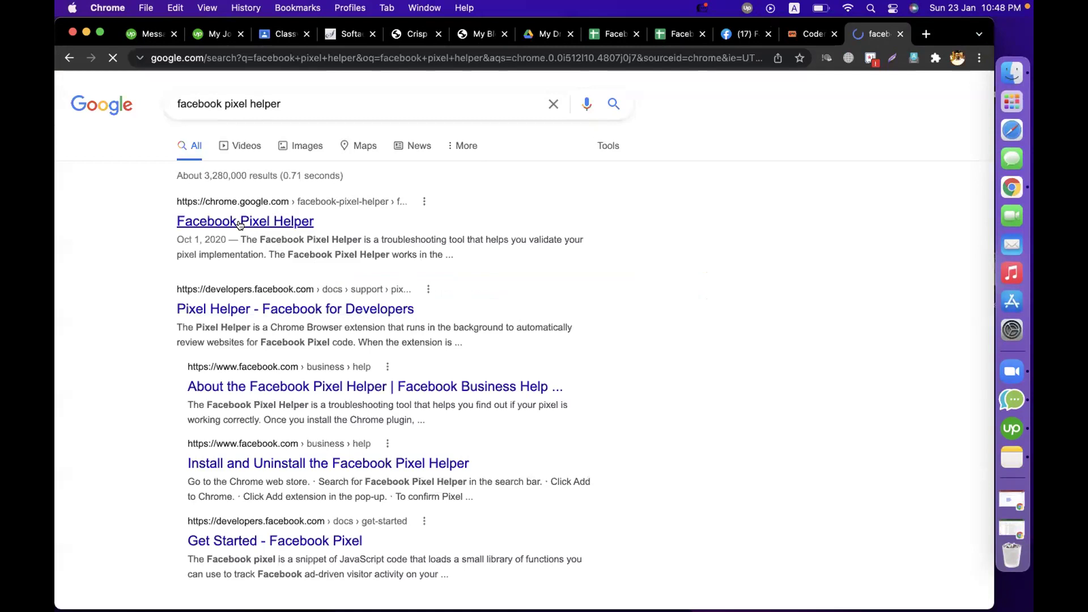
left_click(241, 224)
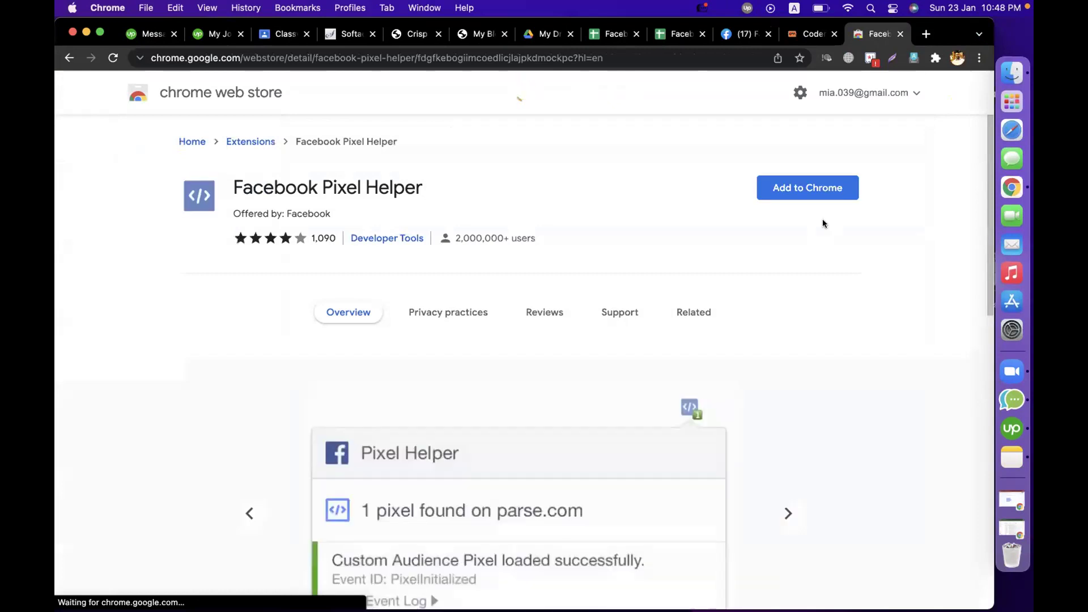
Add the Facebook Pixel Helper extension to Chrome and pin it to the toolbar
left_click(806, 195)
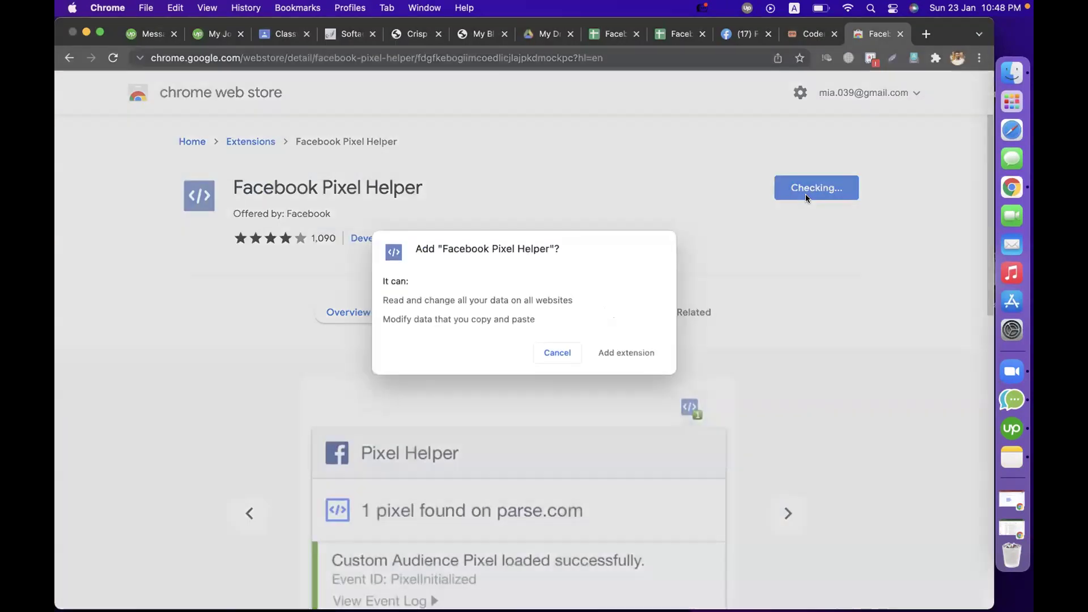
left_click(634, 361)
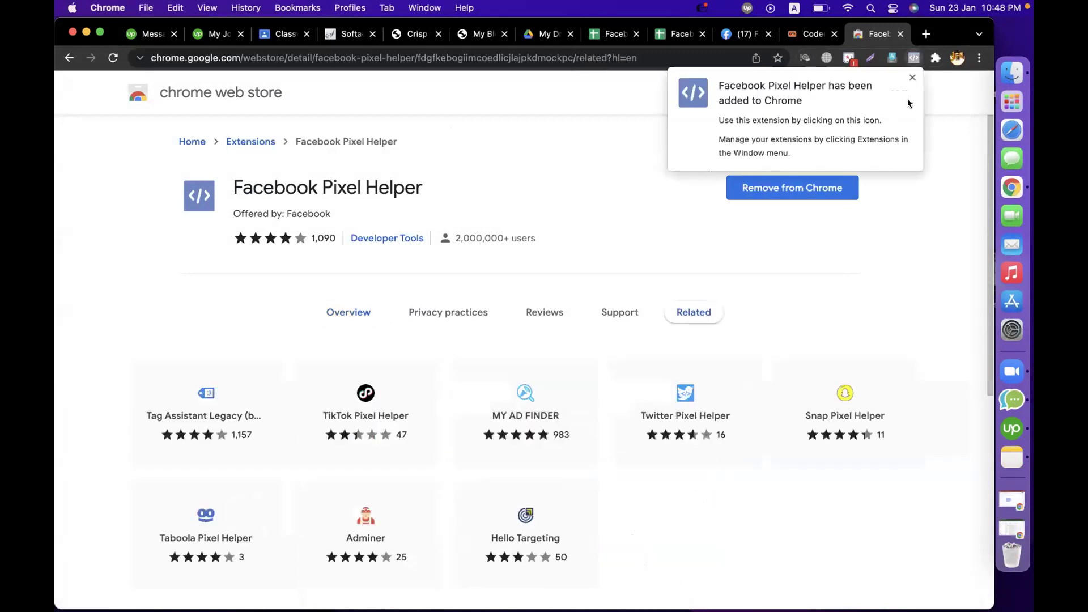
left_click(936, 58)
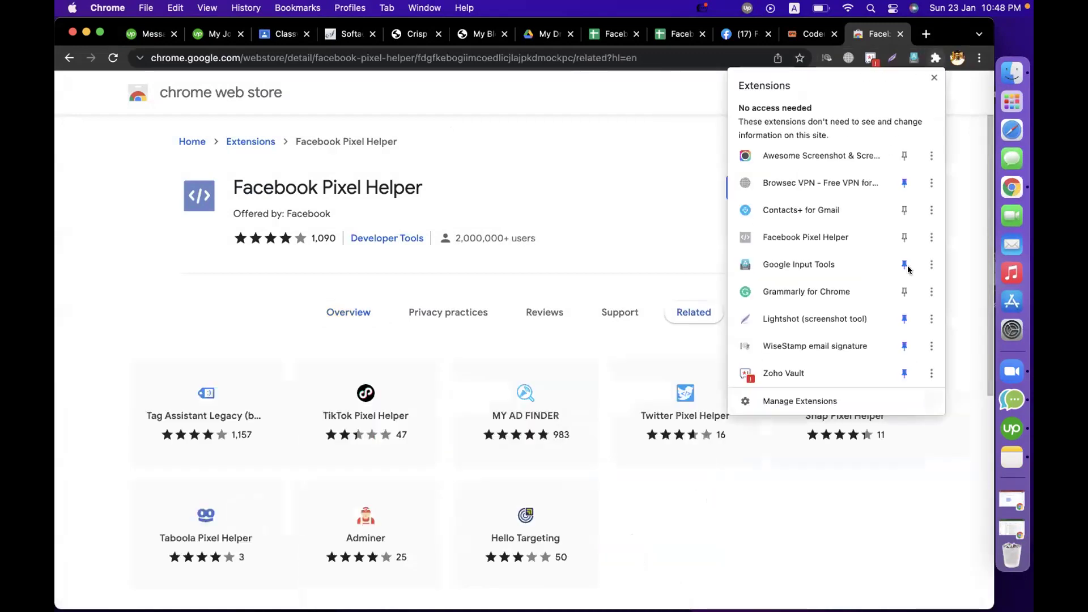
left_click(904, 237)
left_click(678, 185)
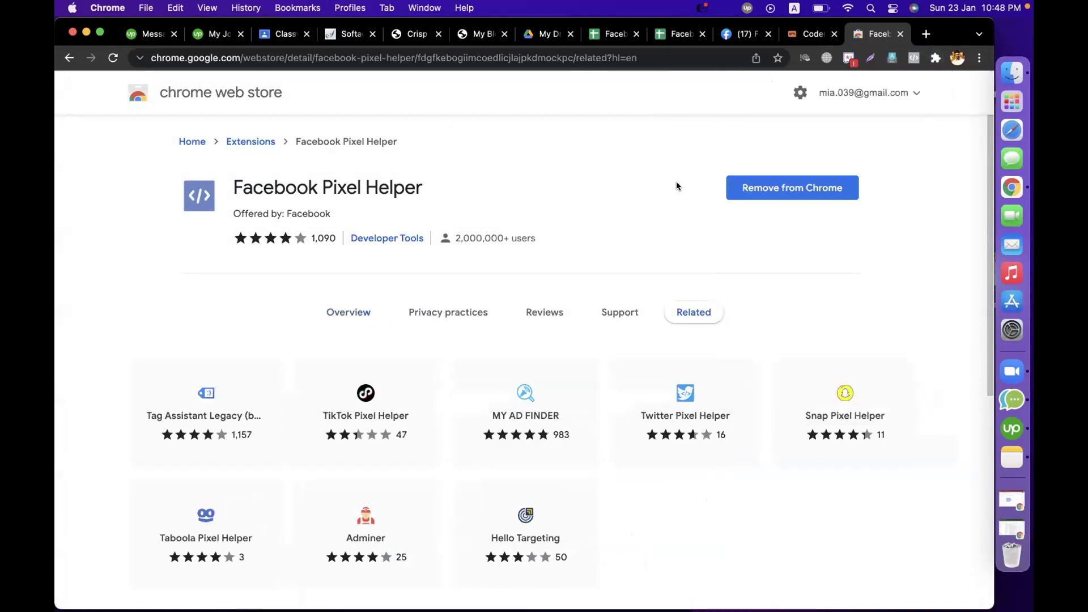
Reload codemanbd.com and examine its pixel and pixel ID with Facebook Pixel Helper
left_click(840, 34)
left_click(114, 59)
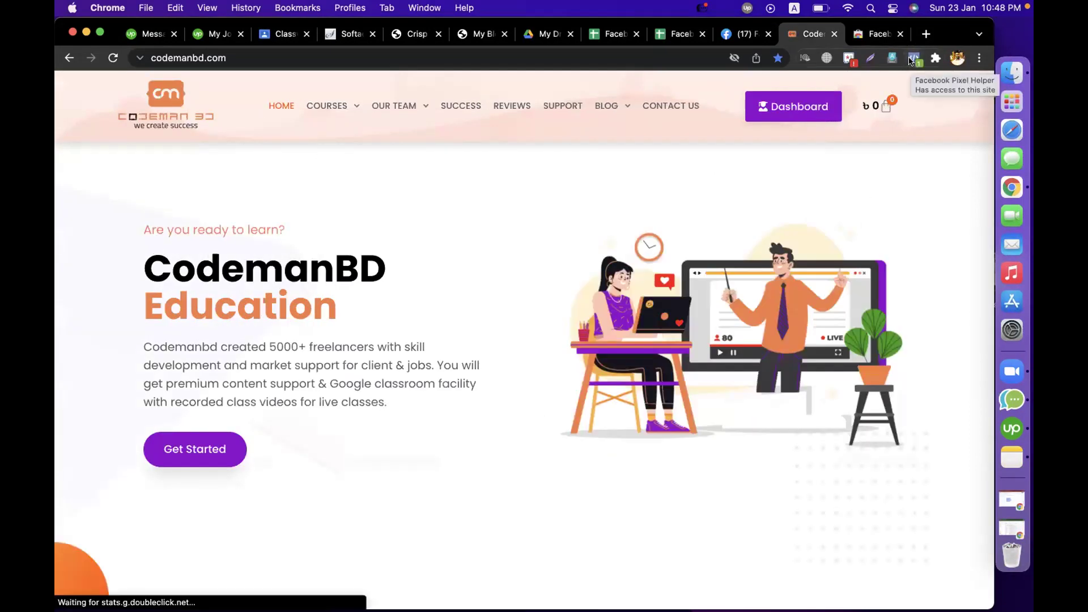
left_click(911, 59)
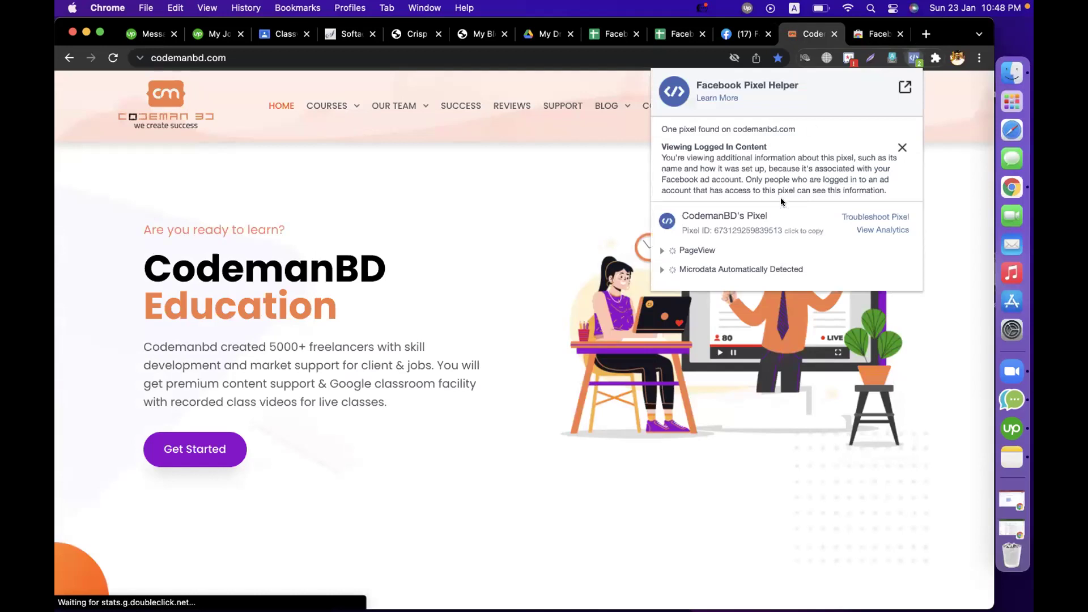
left_click_drag(715, 232, 781, 229)
Check the My Blog WordPress site for a pixel with Facebook Pixel Helper
left_click(476, 34)
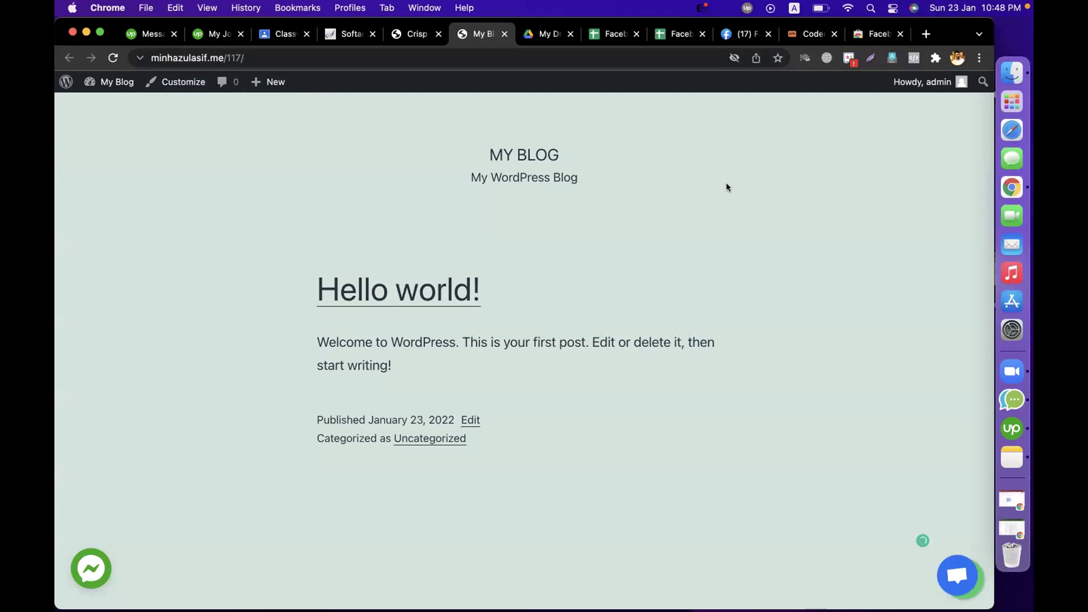
left_click(913, 58)
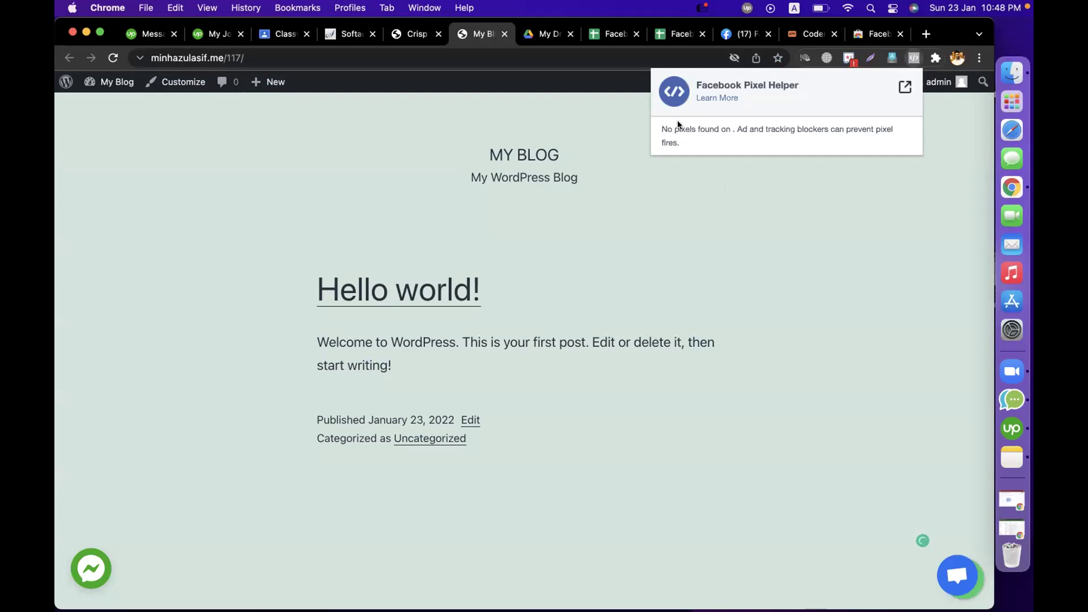
left_click_drag(661, 128, 727, 130)
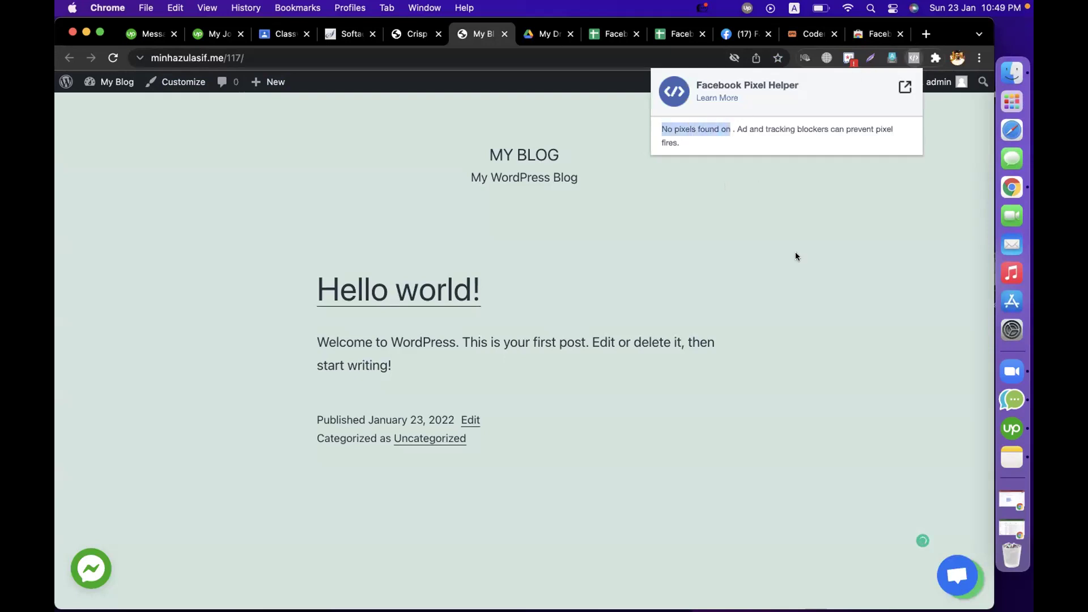